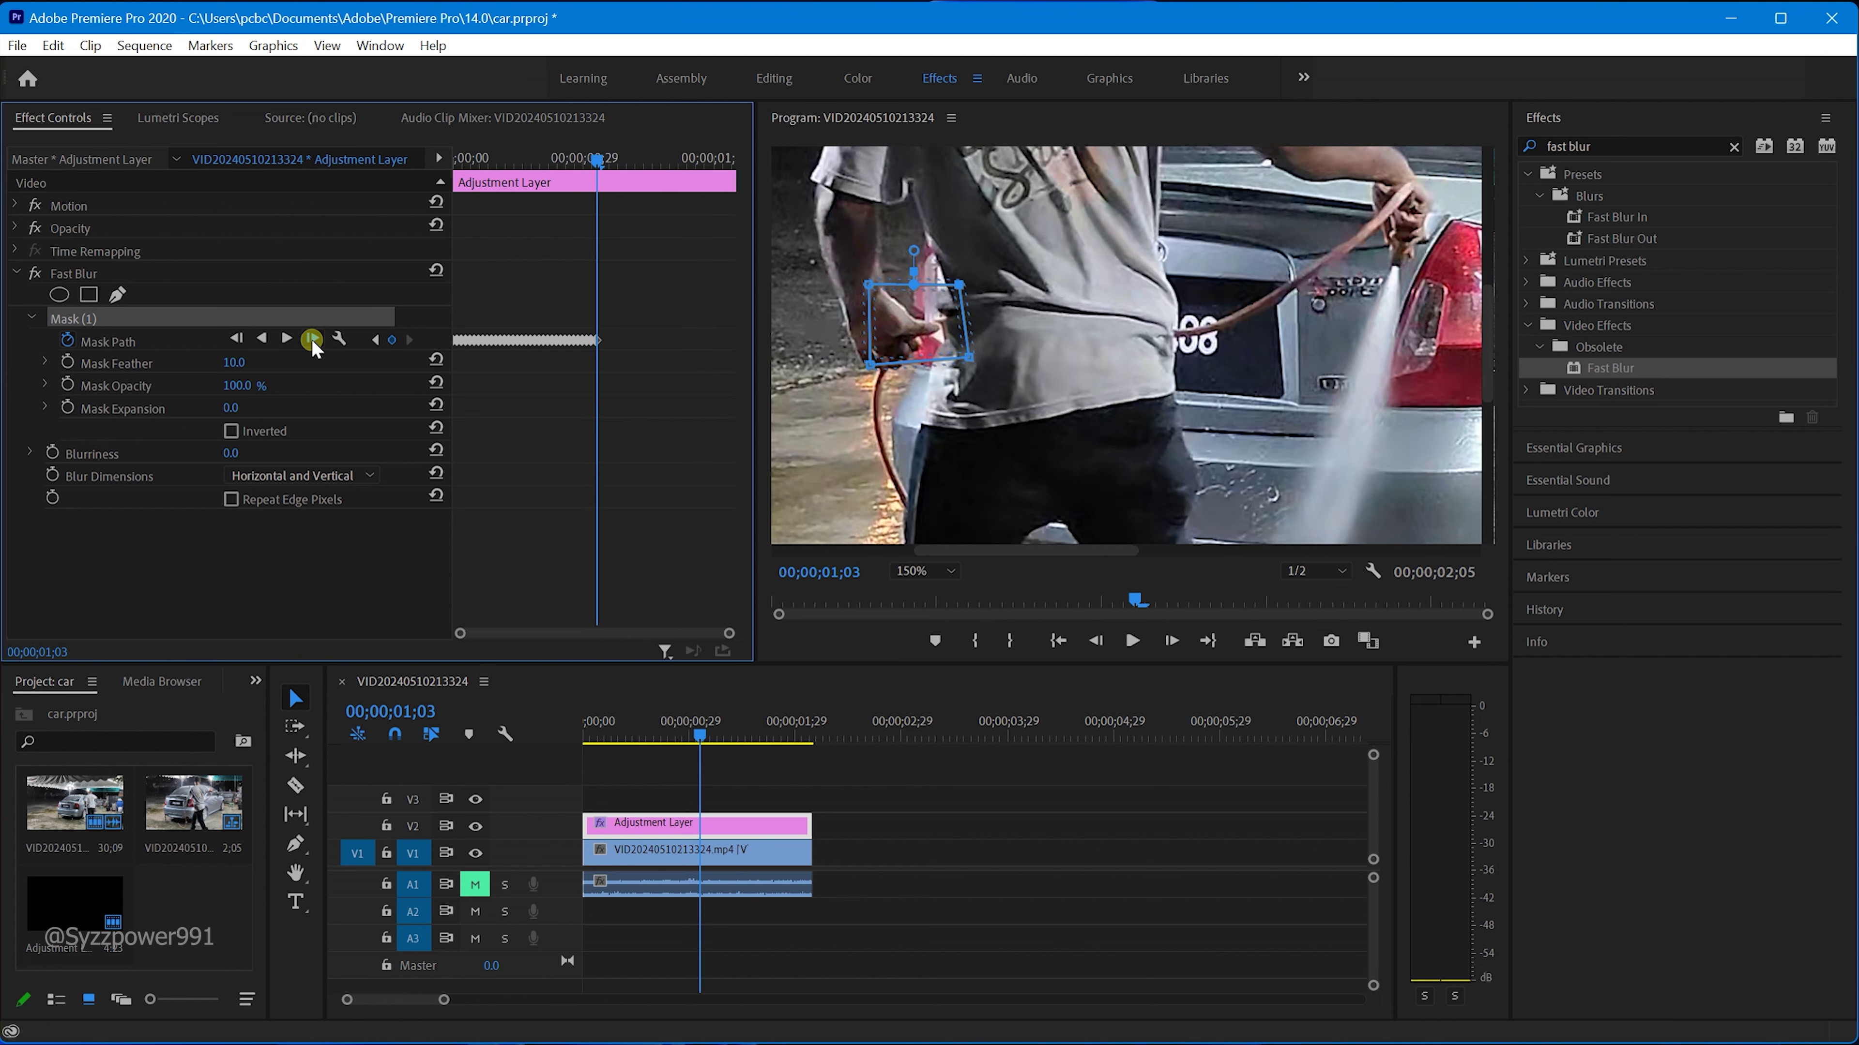
Advance one frame and move the drifted mask back over the licence plate
left_click(313, 347)
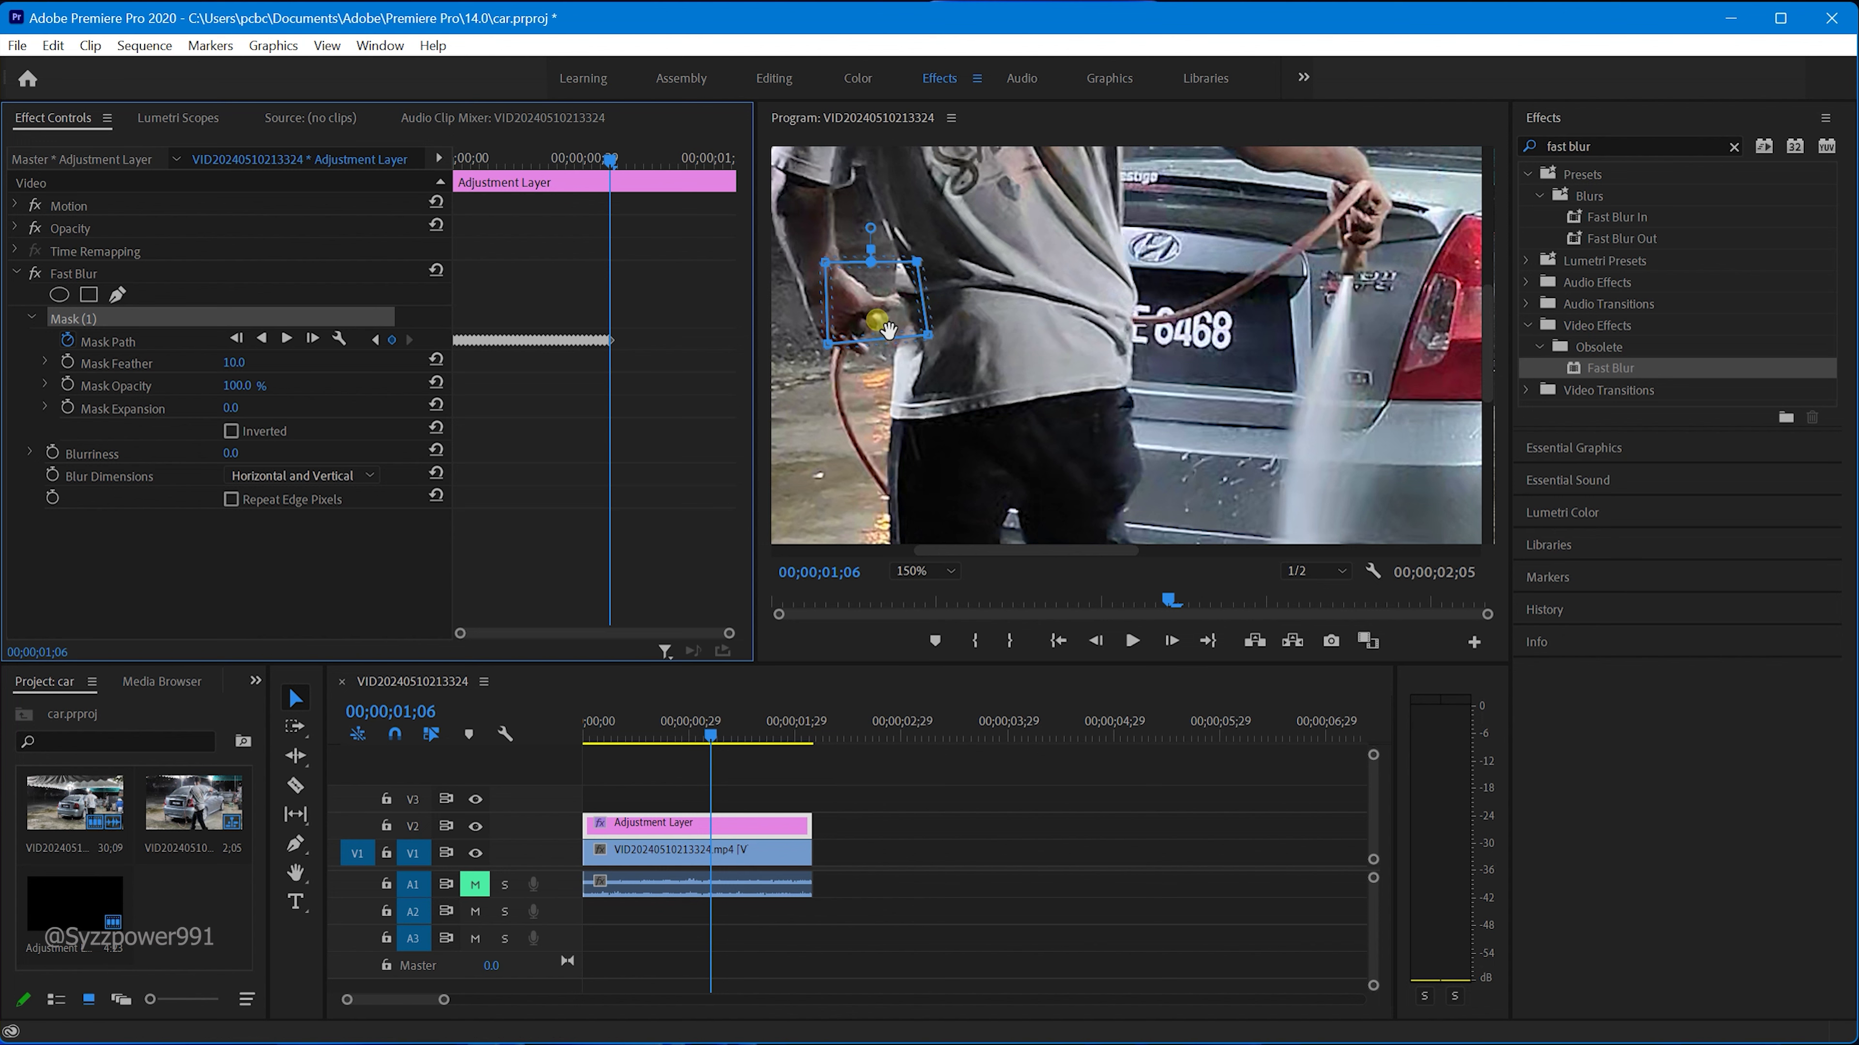
left_click_drag(886, 329, 1181, 355)
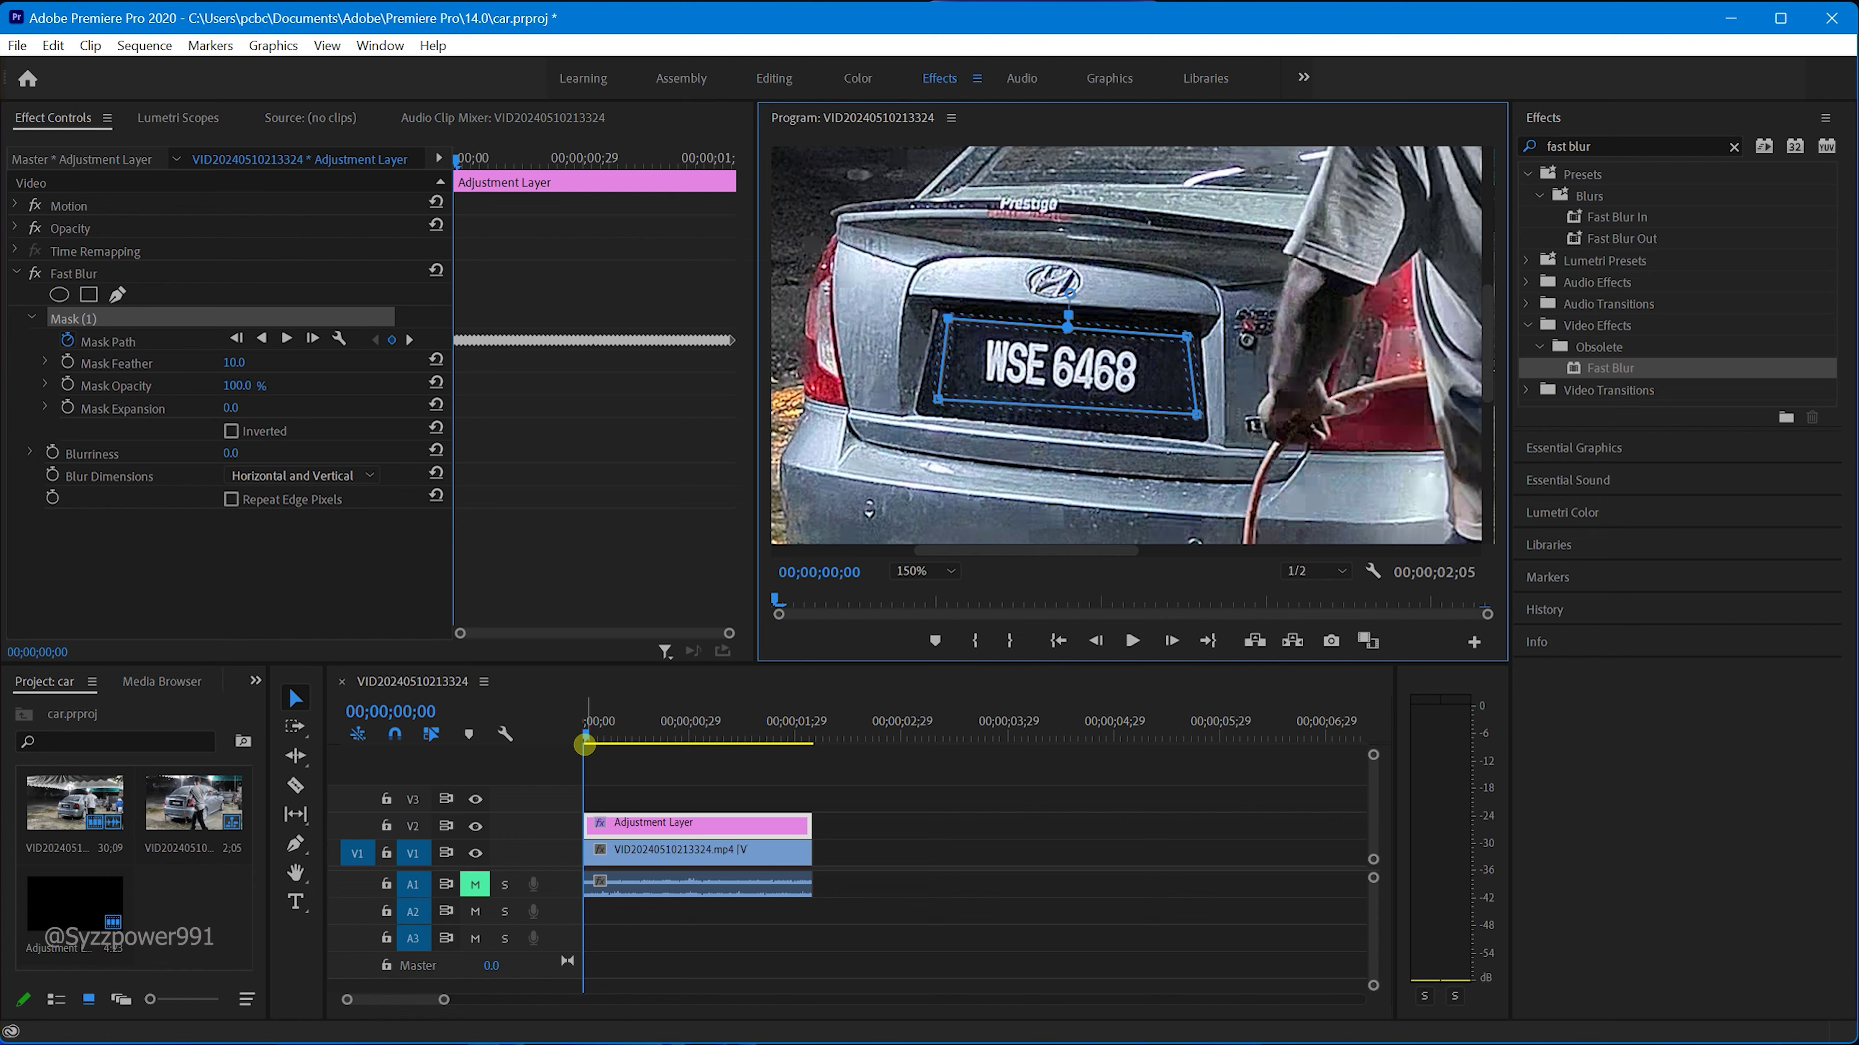
Scrub and play the clip to check the mask tracking, then return to the first frame
left_click_drag(585, 741, 785, 767)
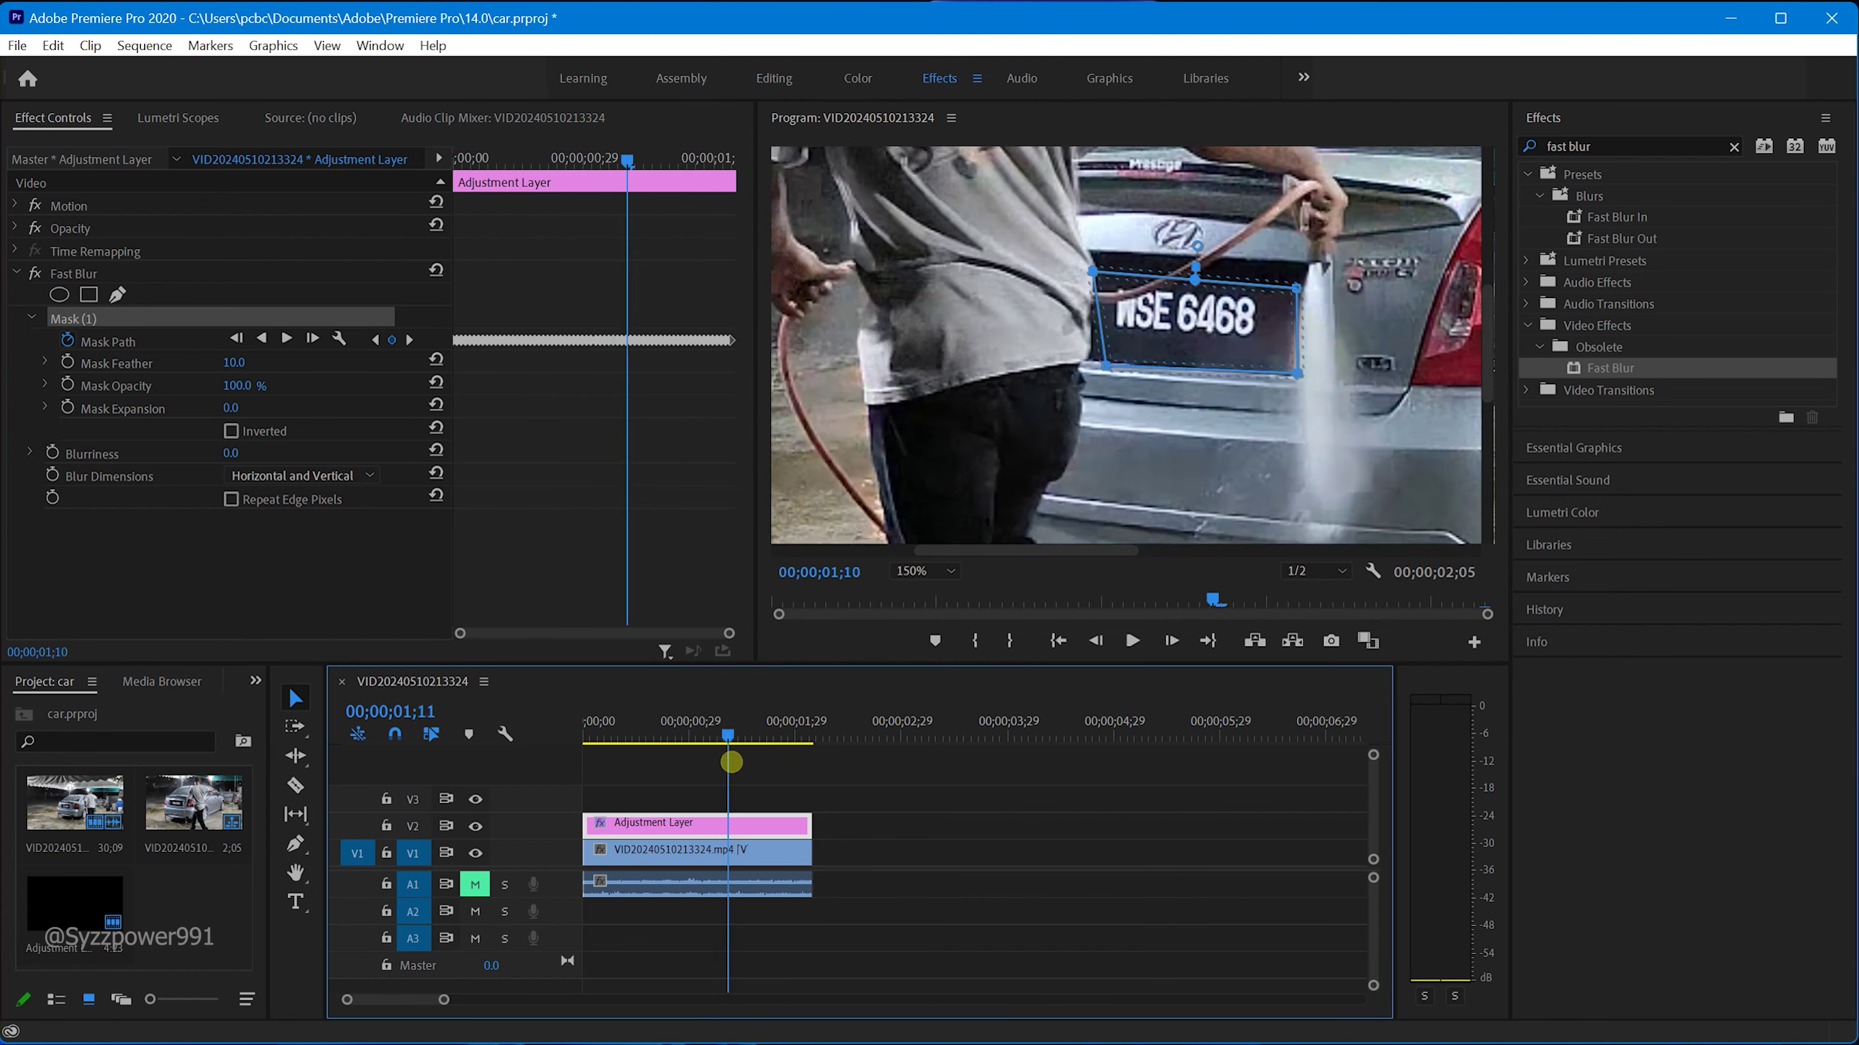
key("space")
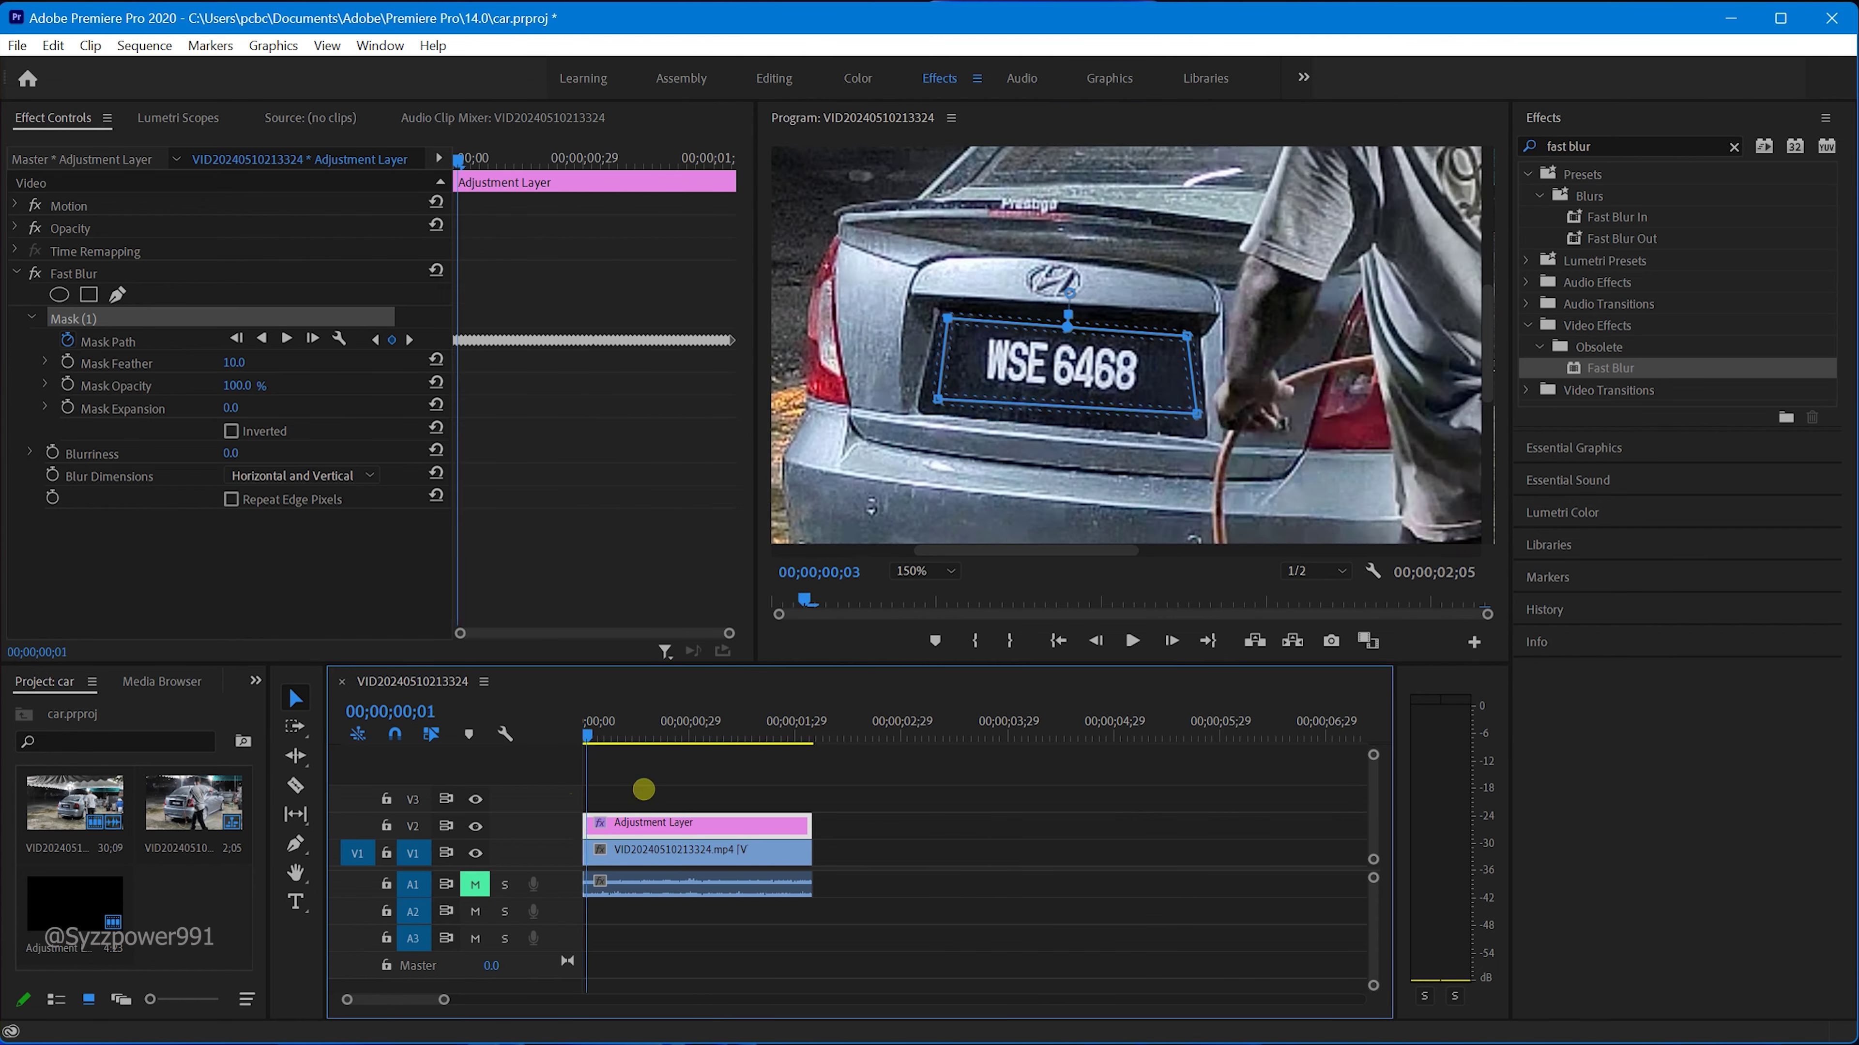
key("Home")
Set Fast Blur's Blurriness to 5
left_click(231, 452)
type("5")
key("Return")
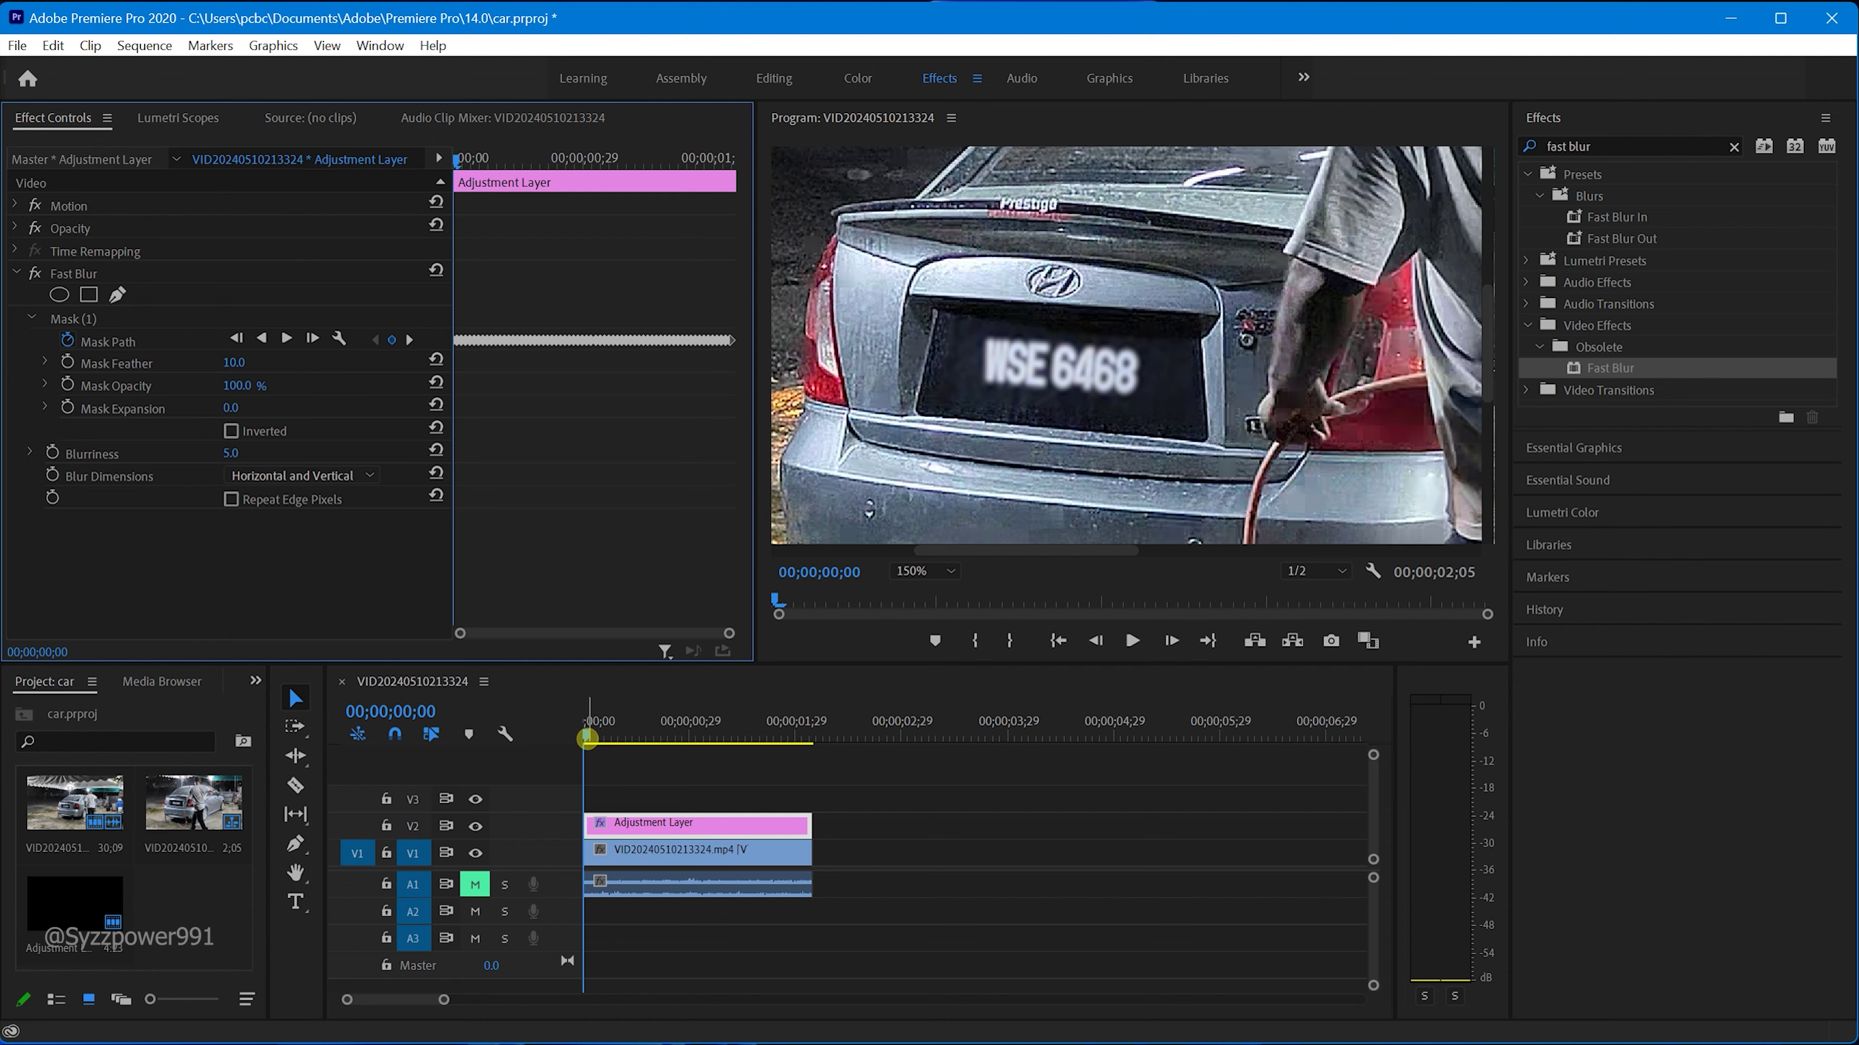
left_click(593, 738)
left_click_drag(594, 738, 731, 772)
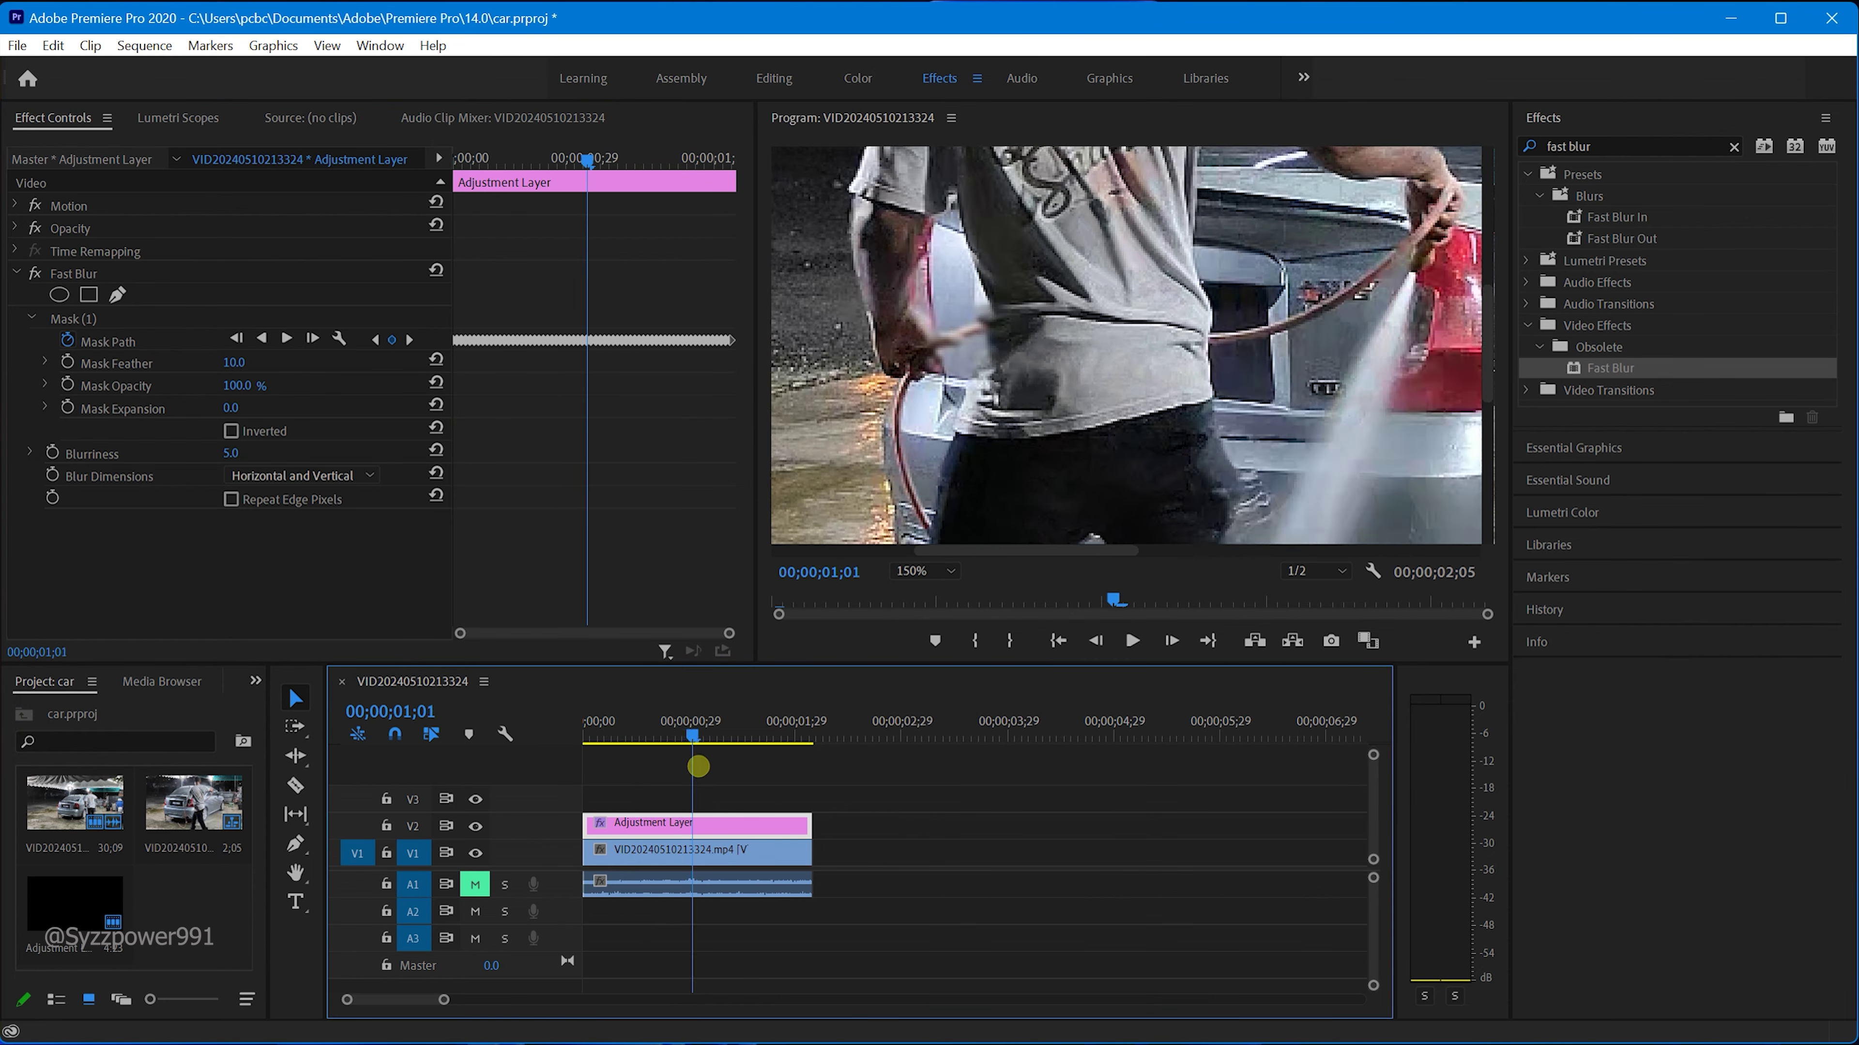